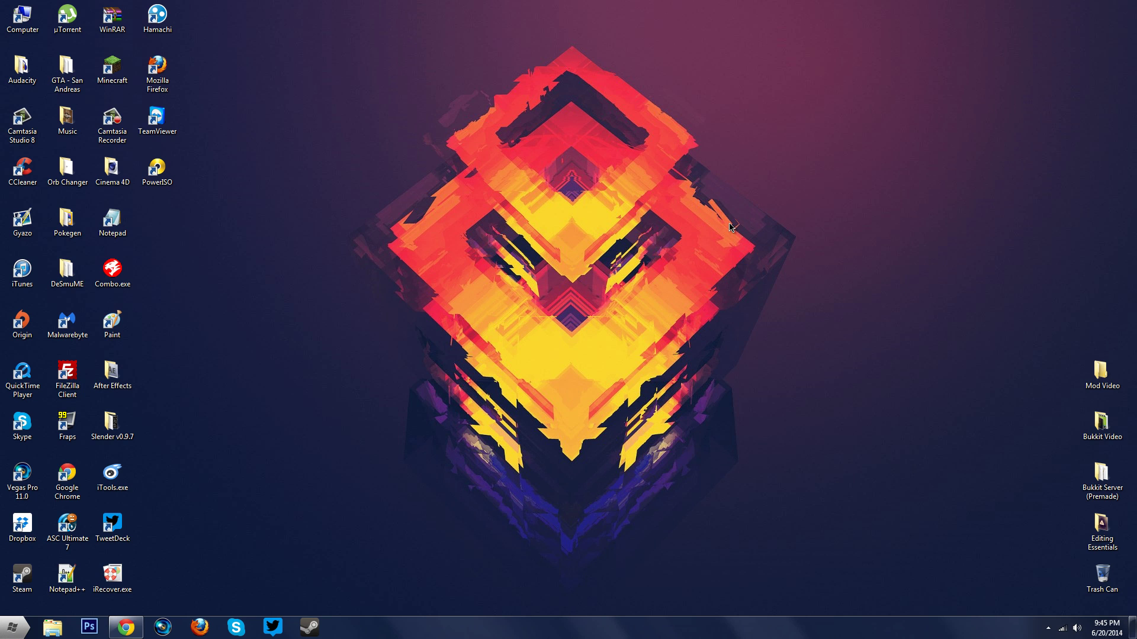
In Chrome, save the recommended Forge installer forge-1.7.2-10.12.2.1121-installer.jar to the Desktop and dismiss the downloads bar.
{"action": "left_click", "coordinate": [126, 628]}
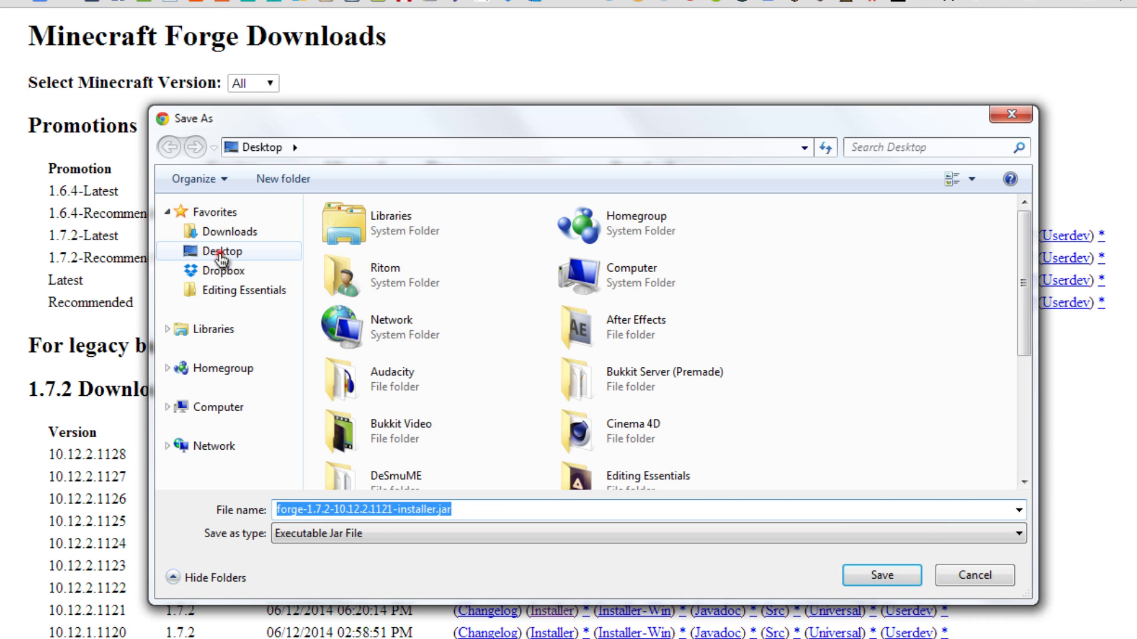
{"action": "left_click", "coordinate": [220, 251]}
{"action": "left_click", "coordinate": [889, 580]}
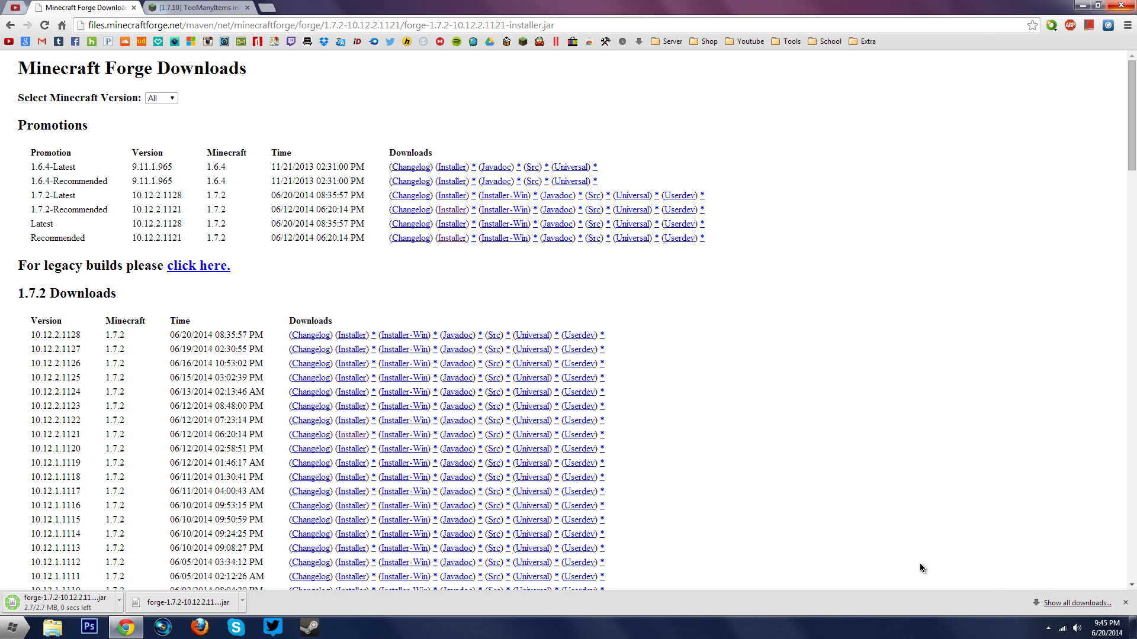
{"action": "left_click", "coordinate": [1125, 604]}
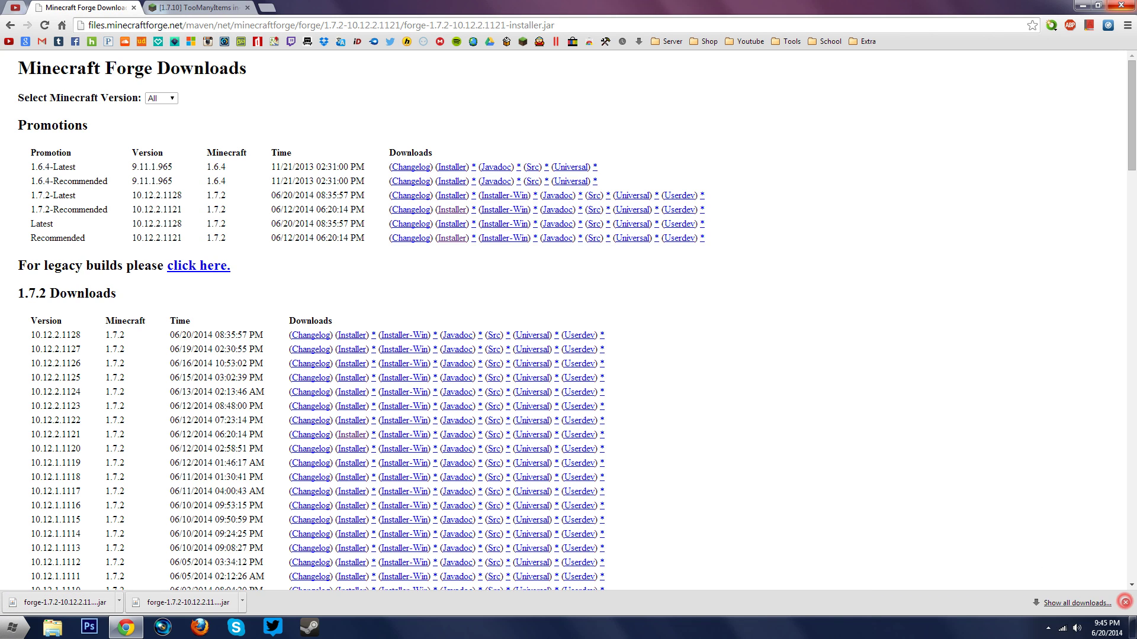
Move the Forge installer to an empty area of the desktop and run it with the Install client option.
{"action": "left_click", "coordinate": [1087, 4]}
{"action": "left_click_drag", "start_coordinate": [148, 228], "coordinate": [248, 294]}
{"action": "double_click", "coordinate": [251, 291]}
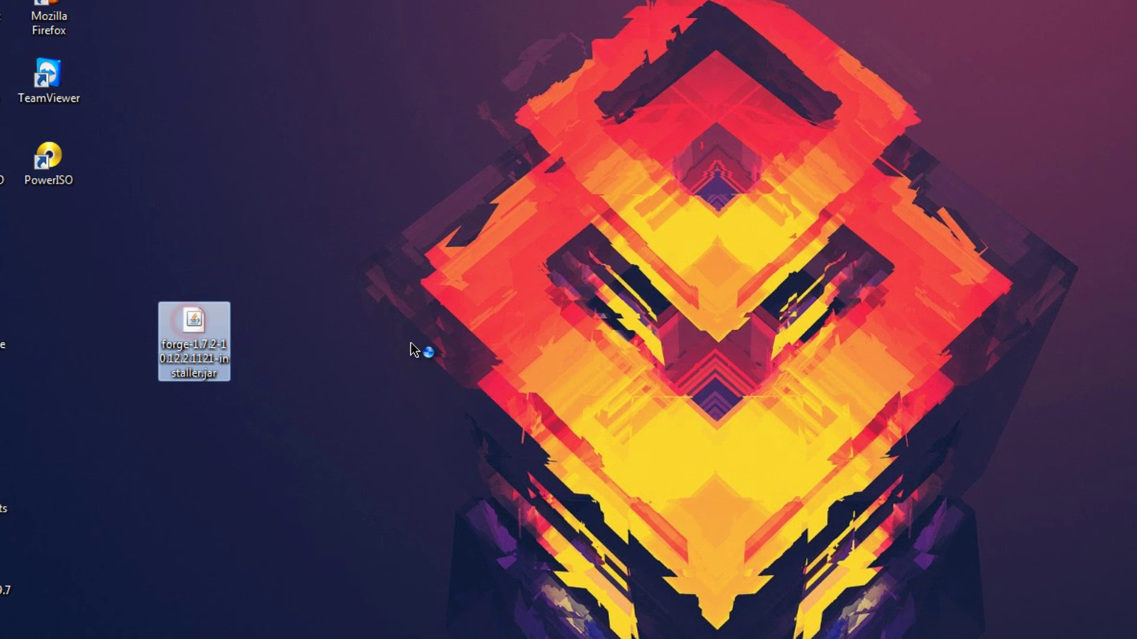
{"action": "left_click", "coordinate": [383, 358]}
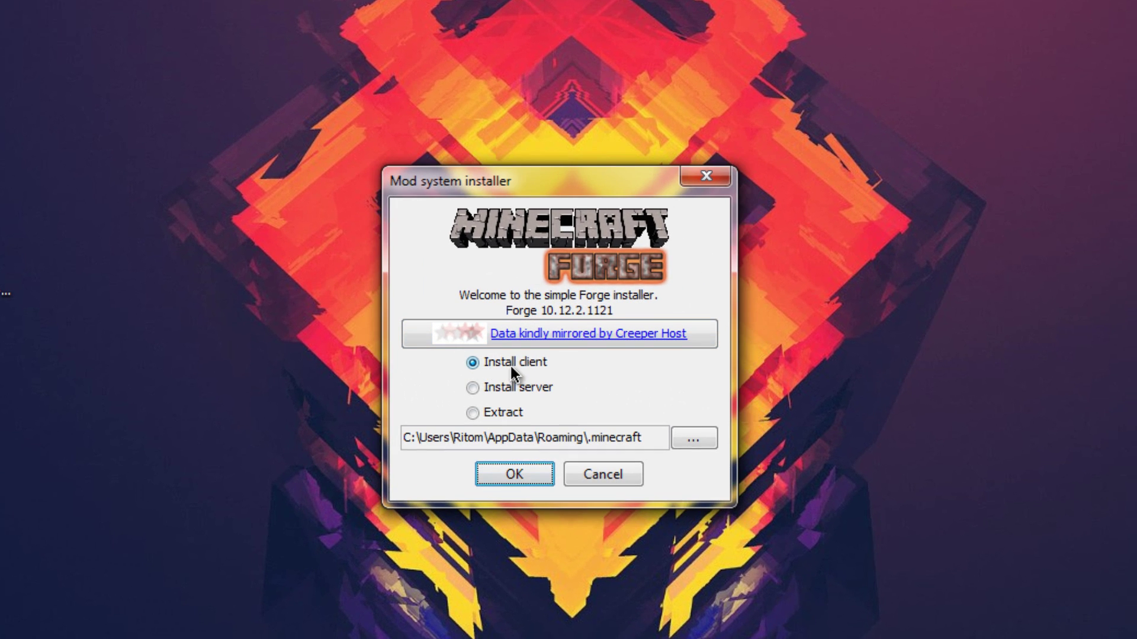
{"action": "left_click", "coordinate": [515, 477]}
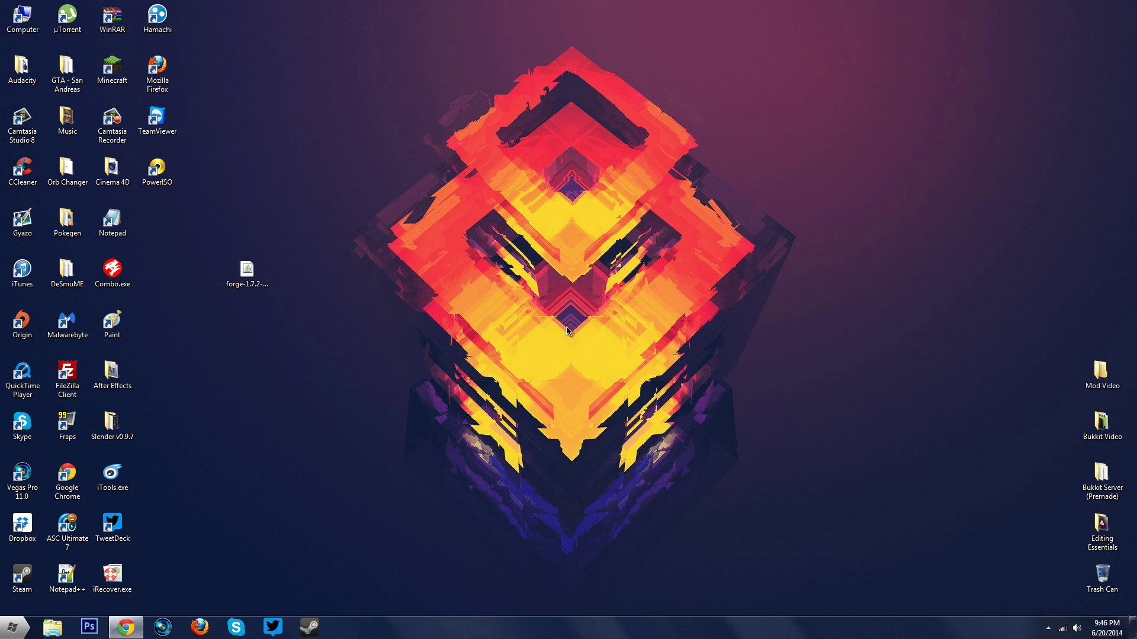
Switch to the Minecraft launcher, set the version to release 1.7.2, and close the launcher.
{"action": "double_click", "coordinate": [112, 72]}
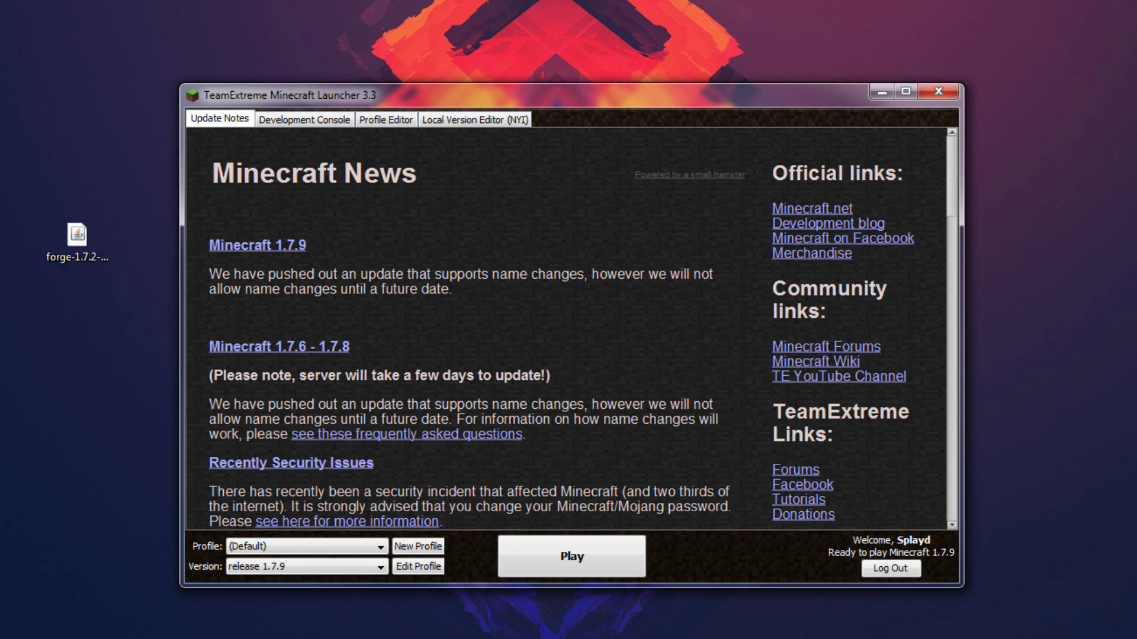
{"action": "left_click", "coordinate": [275, 570]}
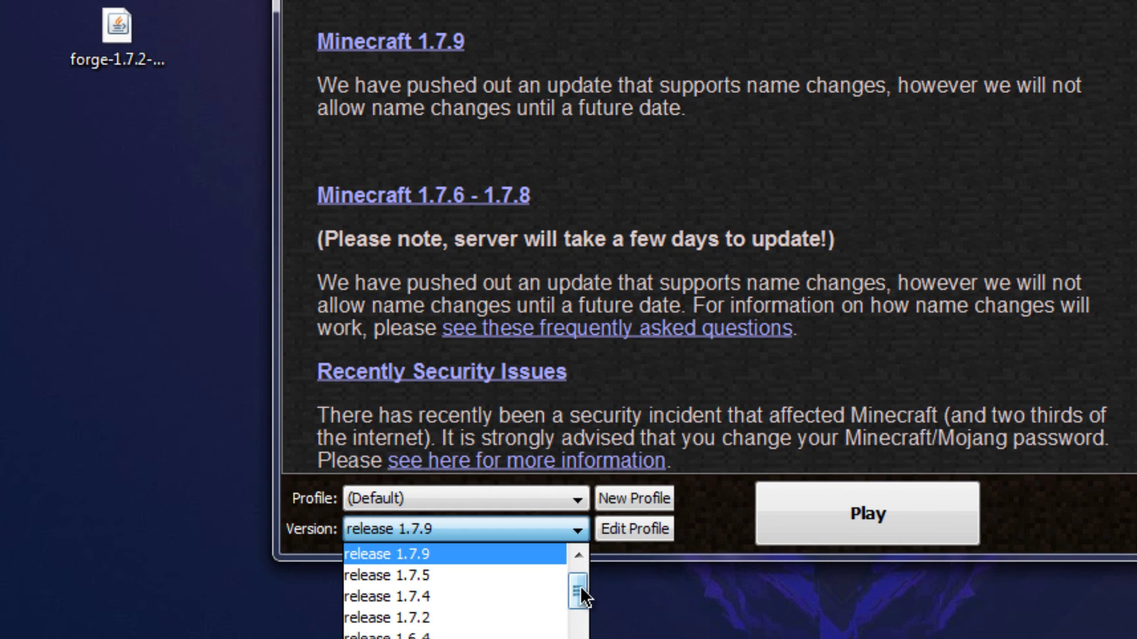
{"action": "left_click", "coordinate": [429, 617]}
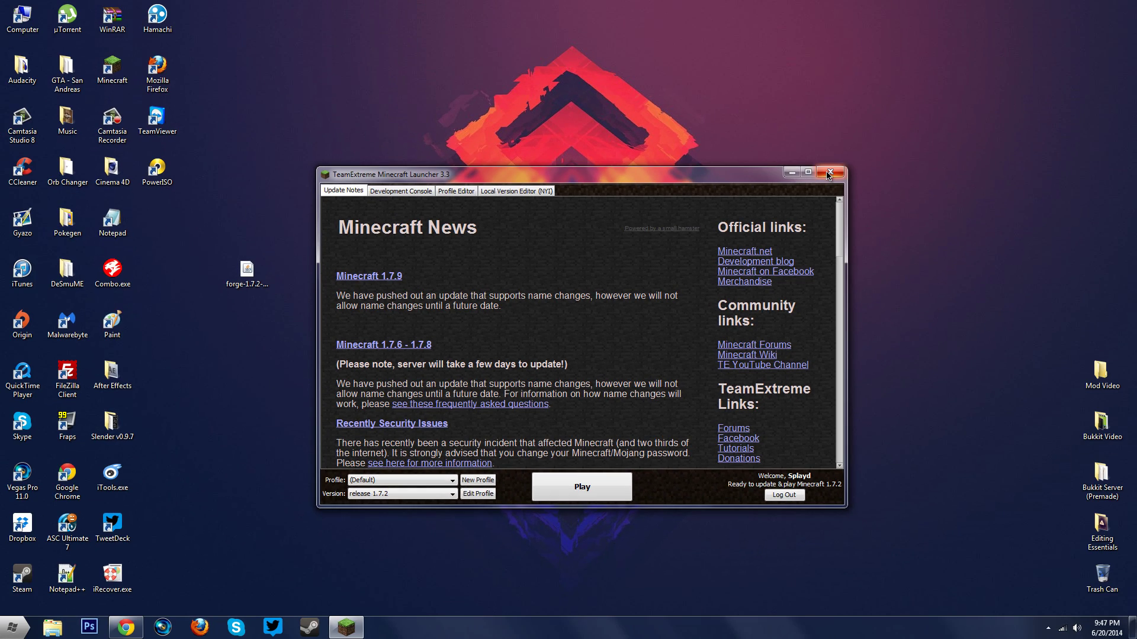
{"action": "left_click", "coordinate": [828, 173]}
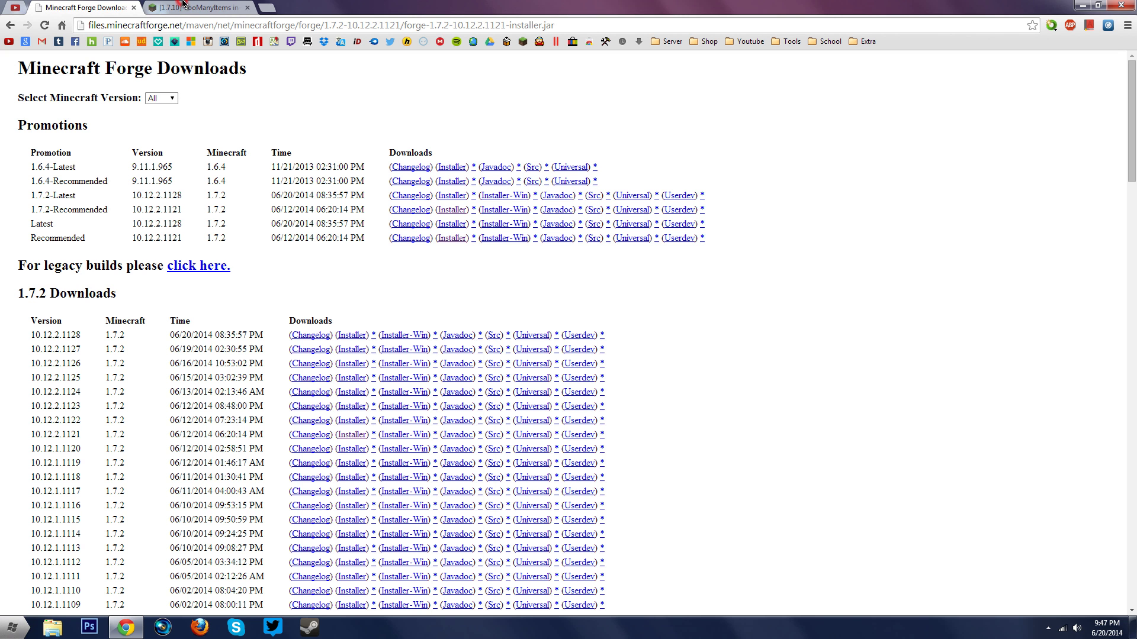
From the TooManyItems forum topic in Chrome, save the 1.7.2 Forge version to the Desktop and move the file to an empty area.
{"action": "left_click", "coordinate": [203, 6]}
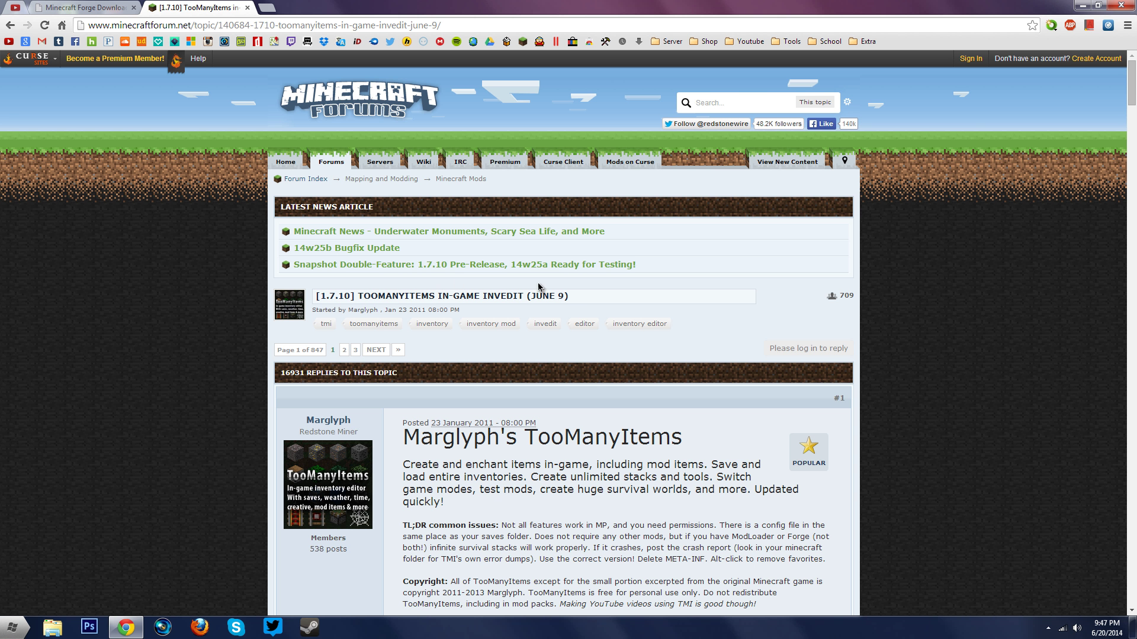
{"action": "left_click", "coordinate": [1130, 88]}
{"action": "left_click_drag", "start_coordinate": [1132, 106], "coordinate": [1132, 115]}
{"action": "scroll", "coordinate": [723, 308], "scroll_direction": "down", "scroll_amount": 9}
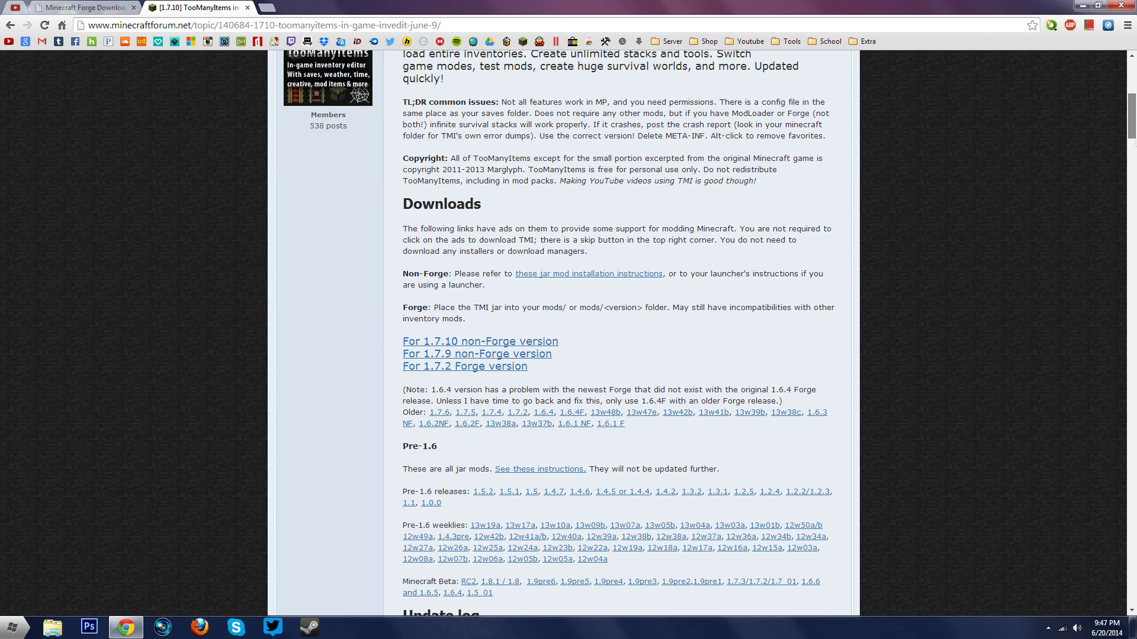
{"action": "left_click", "coordinate": [467, 145]}
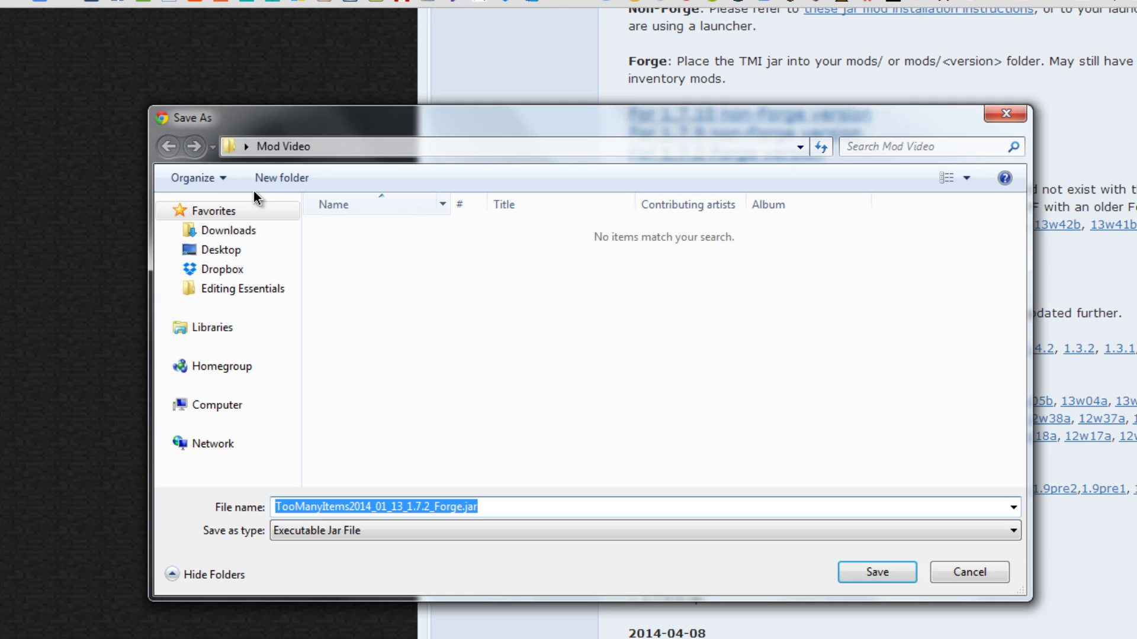
{"action": "left_click", "coordinate": [231, 251]}
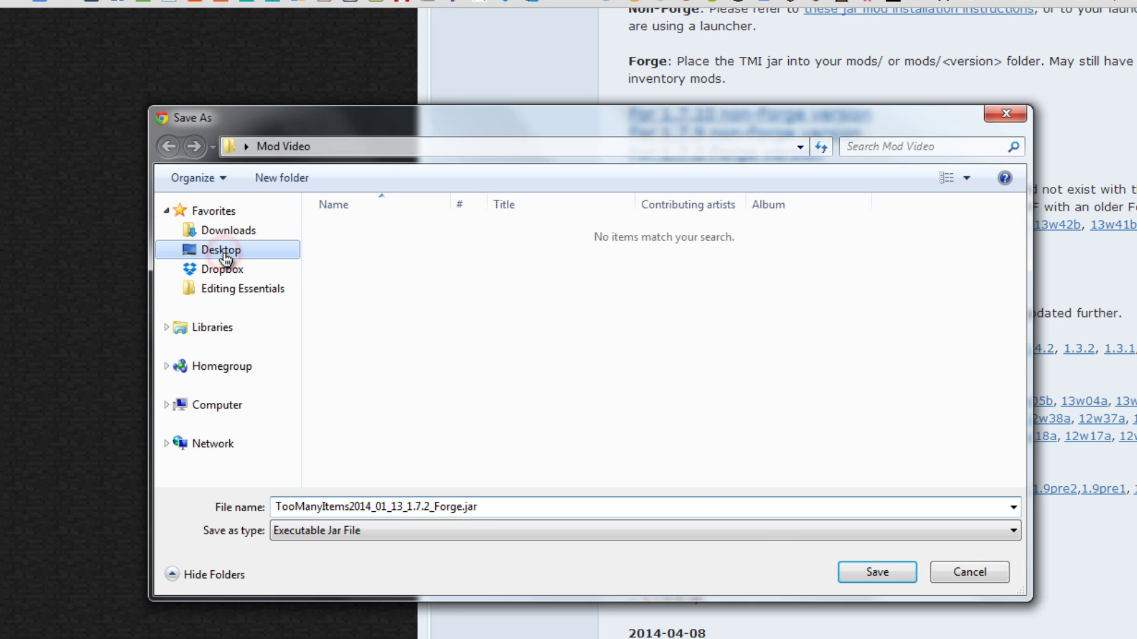
{"action": "left_click", "coordinate": [872, 573]}
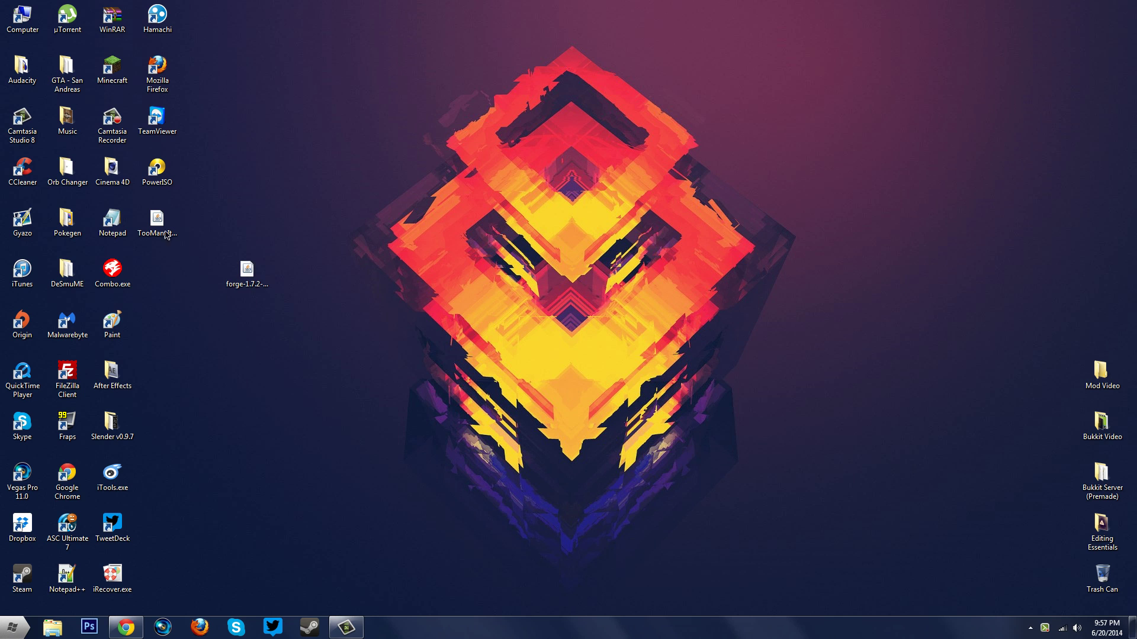
{"action": "left_click_drag", "start_coordinate": [161, 220], "coordinate": [387, 332]}
{"action": "left_click_drag", "start_coordinate": [322, 247], "coordinate": [396, 395]}
{"action": "left_click", "coordinate": [397, 395]}
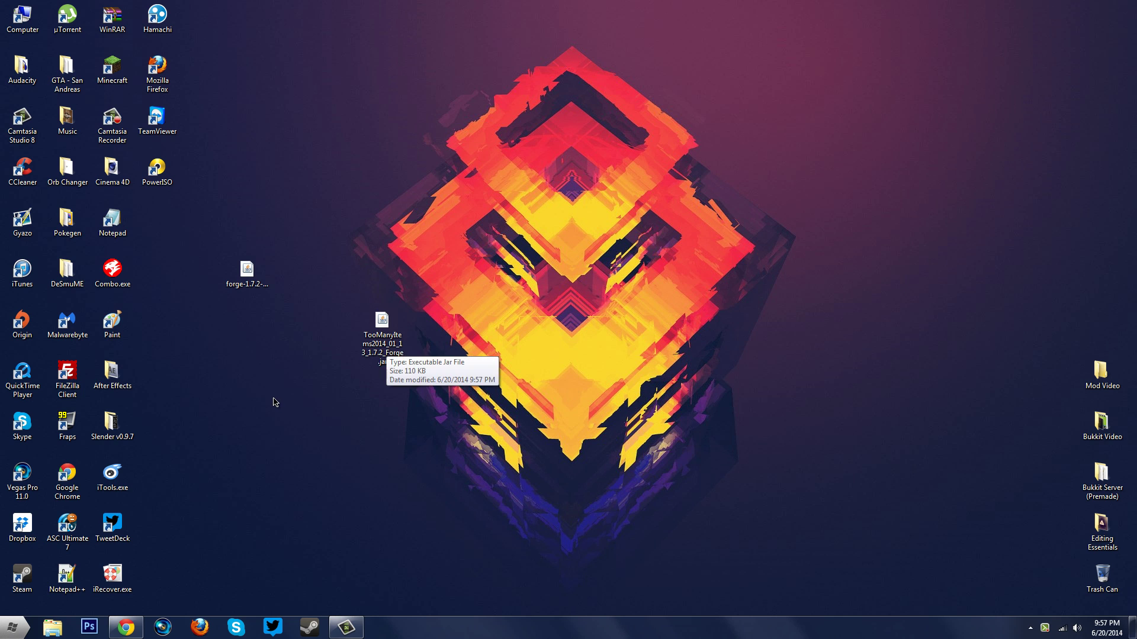
{"action": "left_click_drag", "start_coordinate": [330, 255], "coordinate": [432, 405]}
{"action": "left_click", "coordinate": [430, 406]}
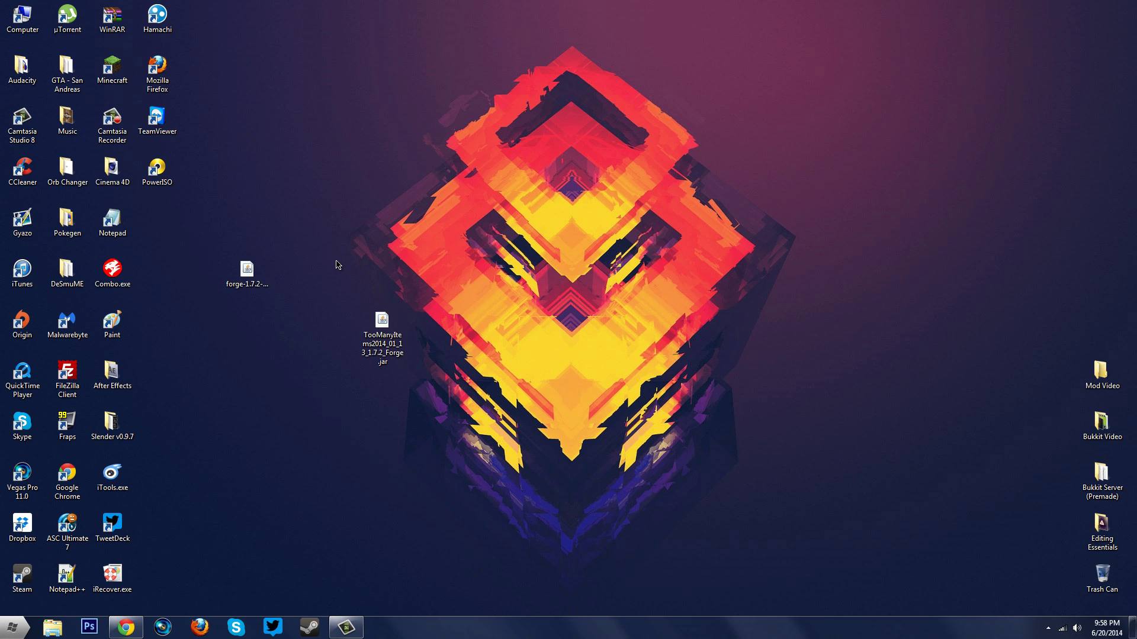
{"action": "left_click_drag", "start_coordinate": [330, 264], "coordinate": [417, 421]}
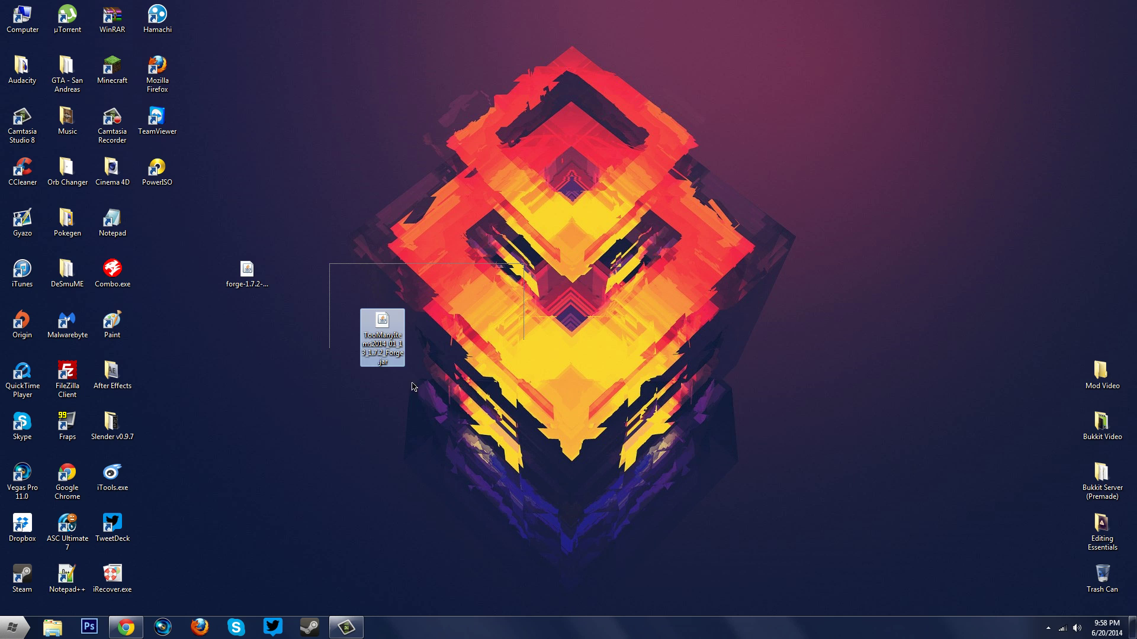
{"action": "left_click_drag", "start_coordinate": [413, 387], "coordinate": [471, 353]}
{"action": "left_click", "coordinate": [470, 349]}
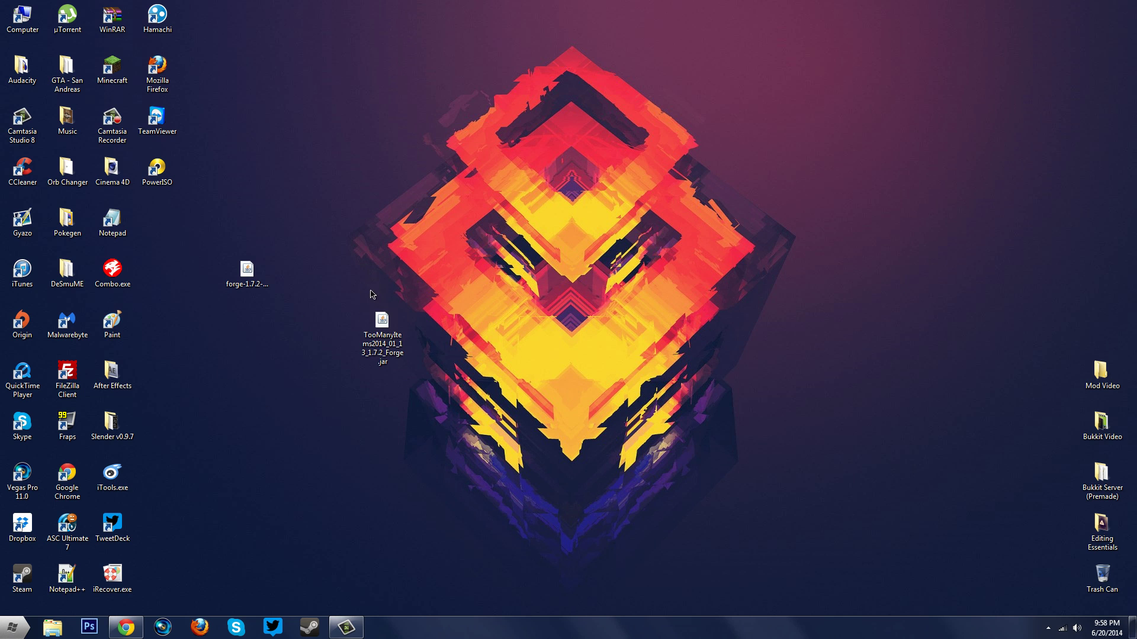
{"action": "left_click", "coordinate": [382, 335]}
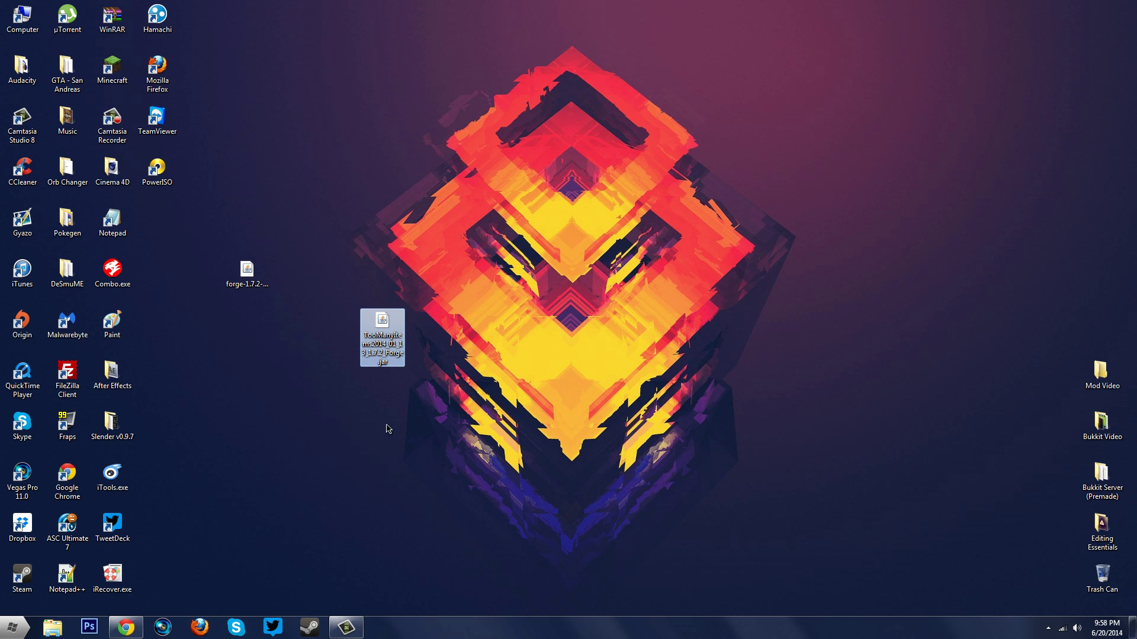
{"action": "left_click", "coordinate": [264, 423]}
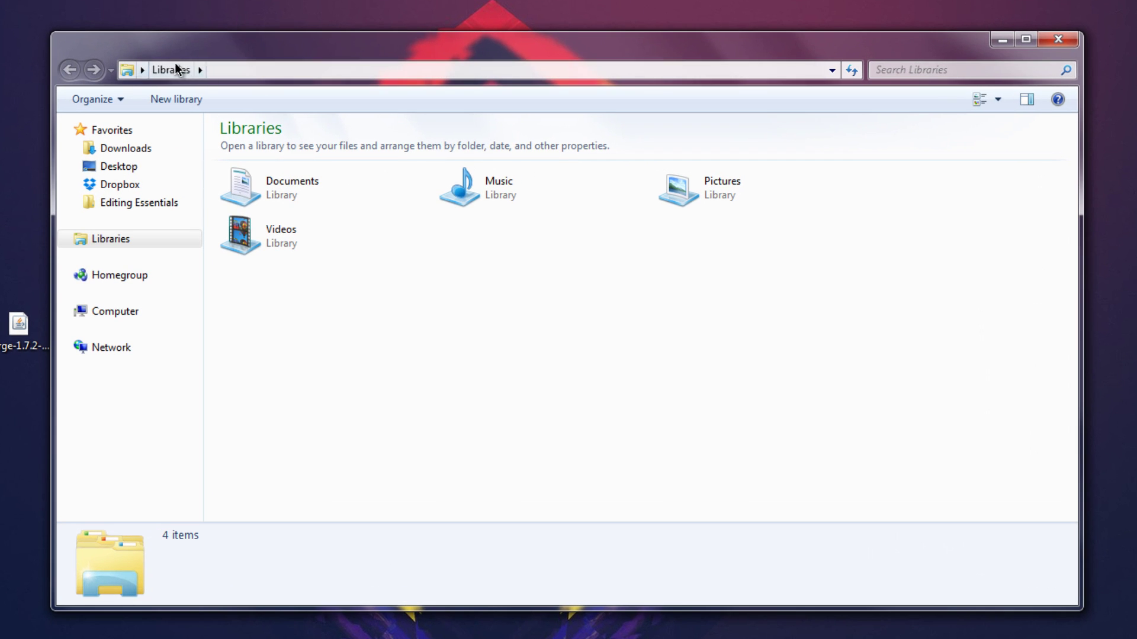
In Windows Explorer, go to %appdata%, open the .minecraft folder, and move the window so the desktop mod file is accessible.
{"action": "left_click", "coordinate": [228, 67]}
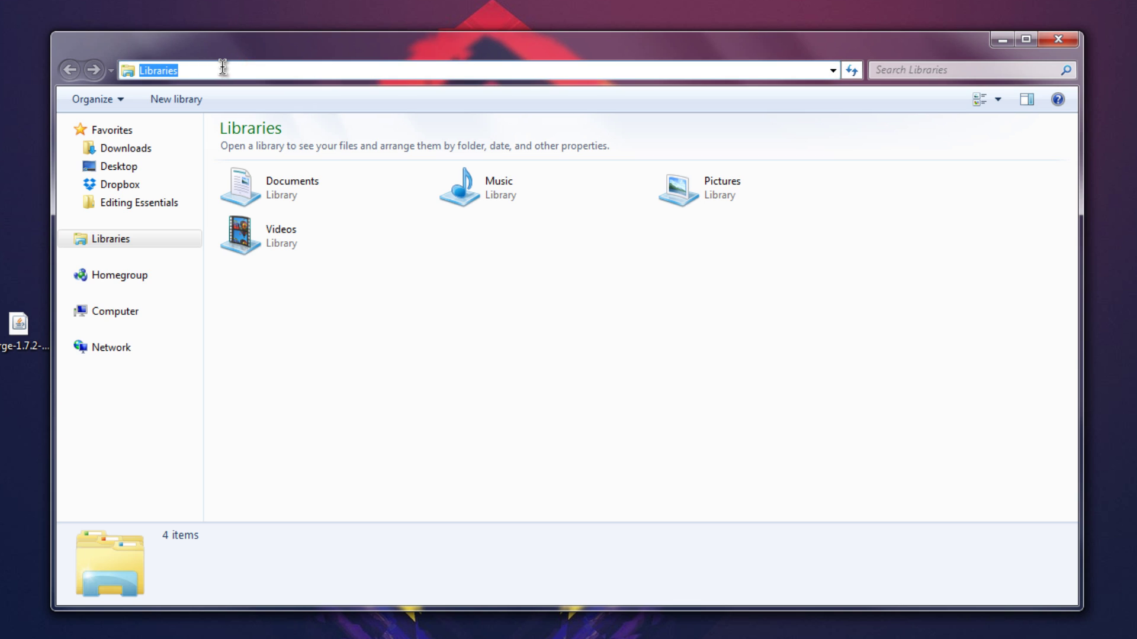
{"action": "type", "text": "%appdata%"}
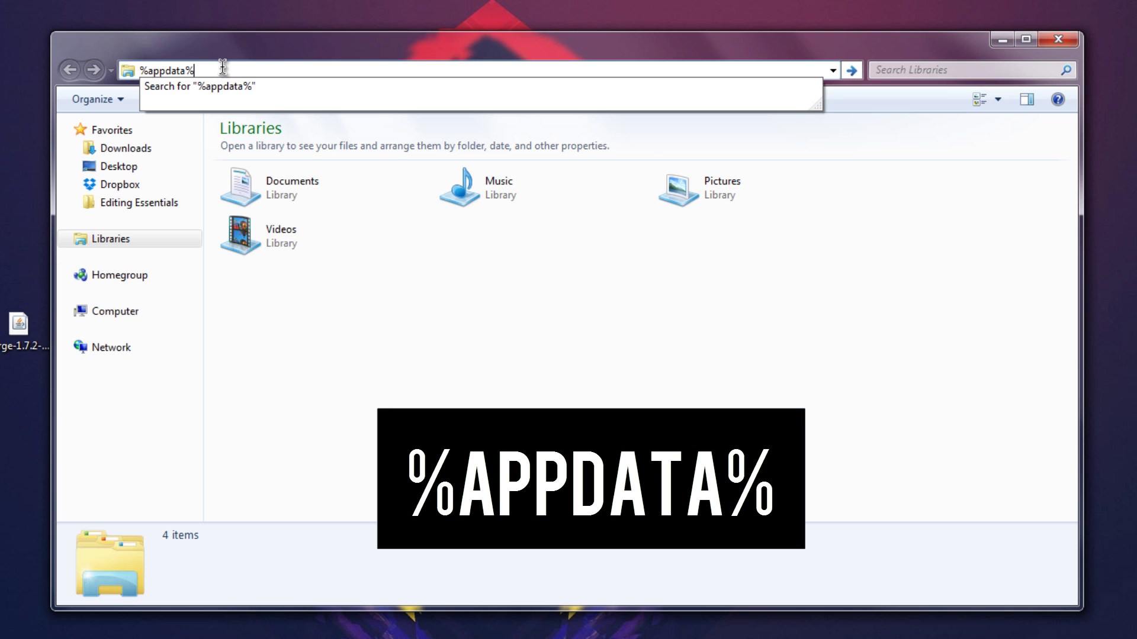
{"action": "key", "text": "Return"}
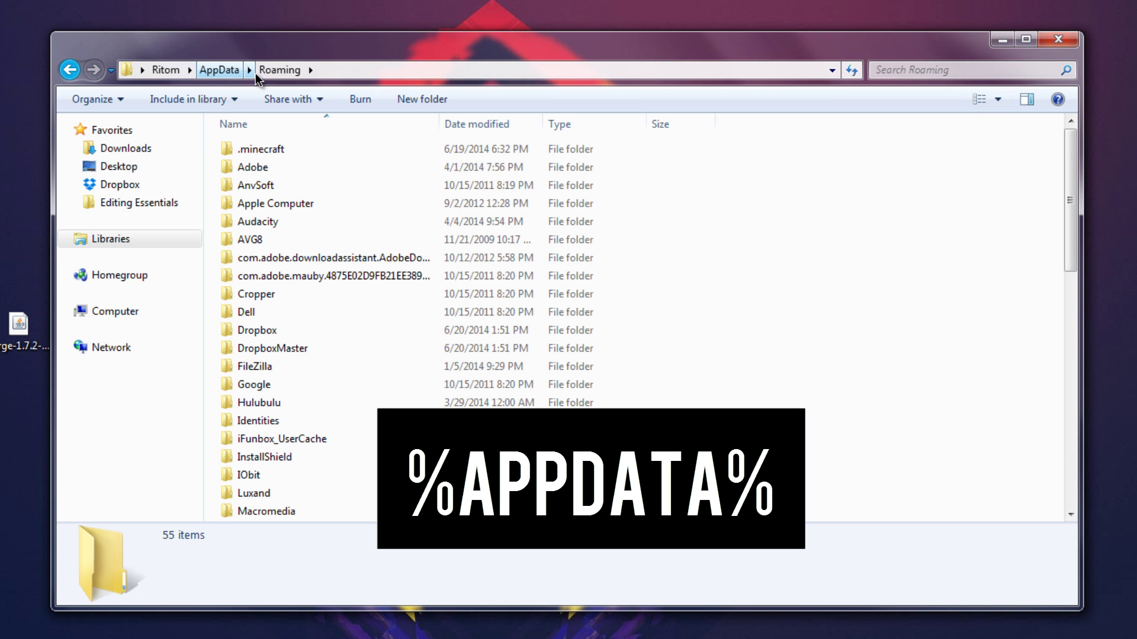
{"action": "double_click", "coordinate": [258, 151]}
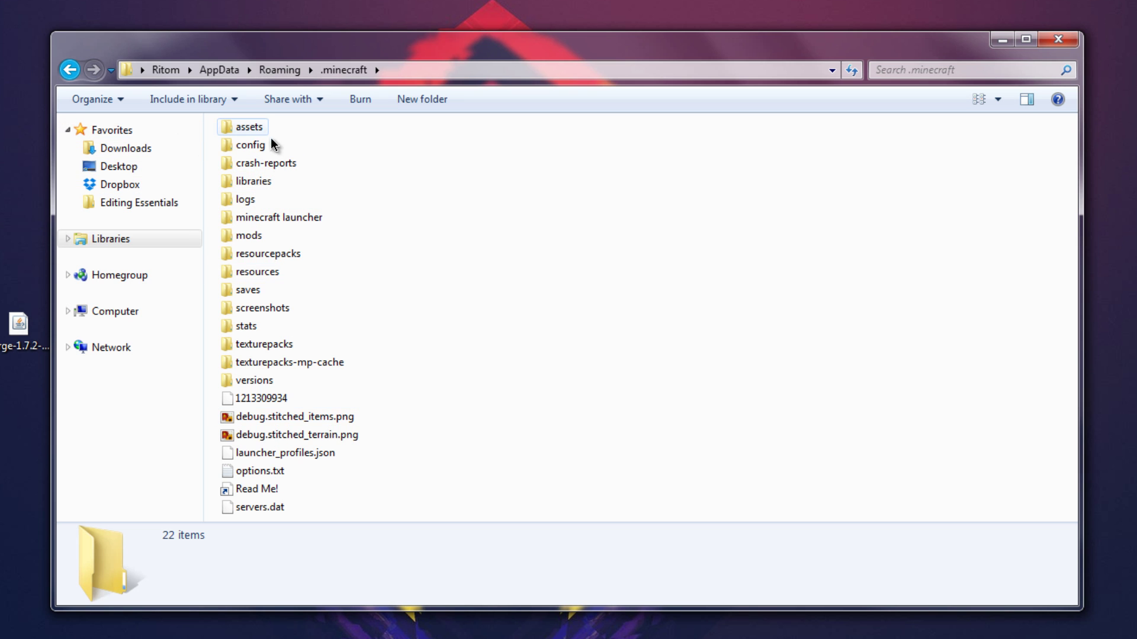
{"action": "left_click_drag", "start_coordinate": [251, 51], "coordinate": [617, 65]}
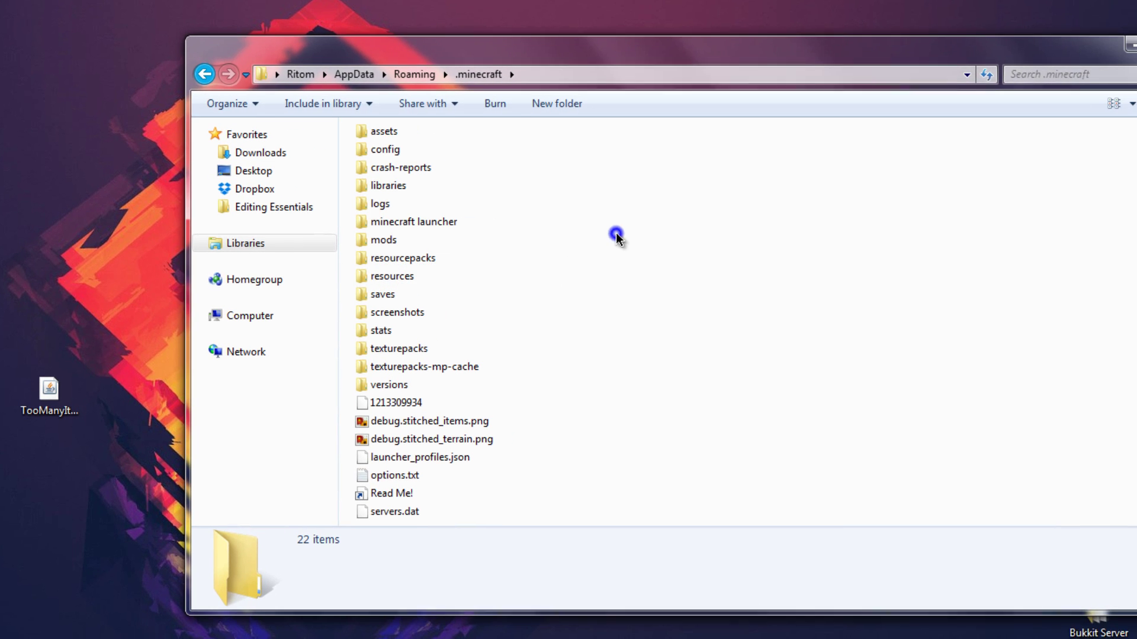
Move the TooManyItems jar from the desktop into the mods folder inside .minecraft and close the folder window.
{"action": "right_click", "coordinate": [782, 242]}
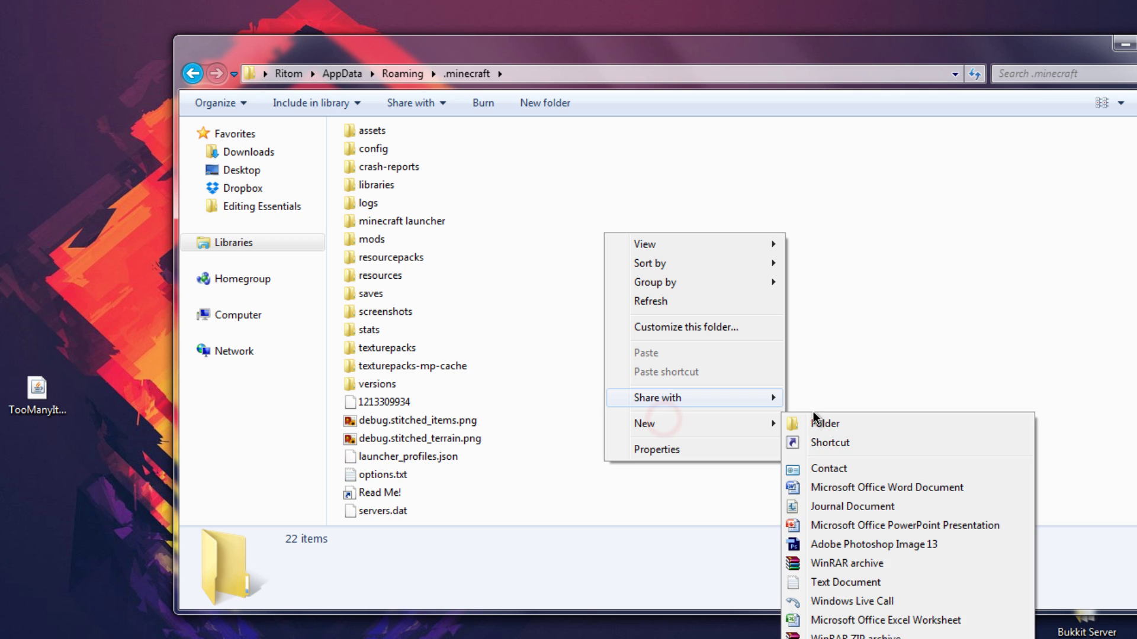
{"action": "left_click", "coordinate": [488, 245]}
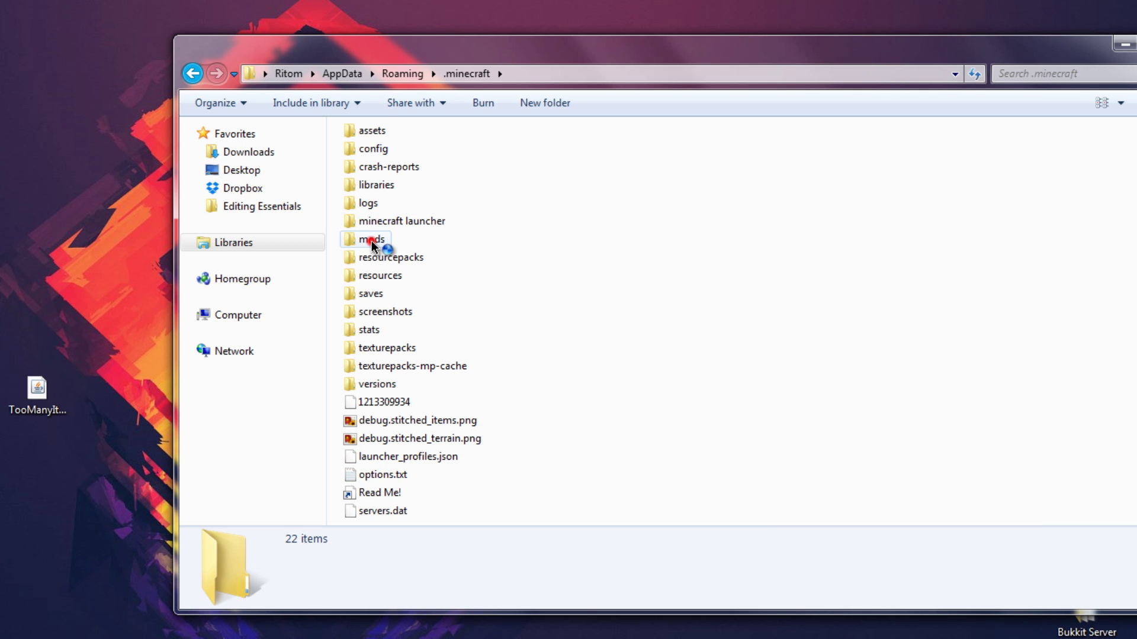
{"action": "double_click", "coordinate": [371, 240]}
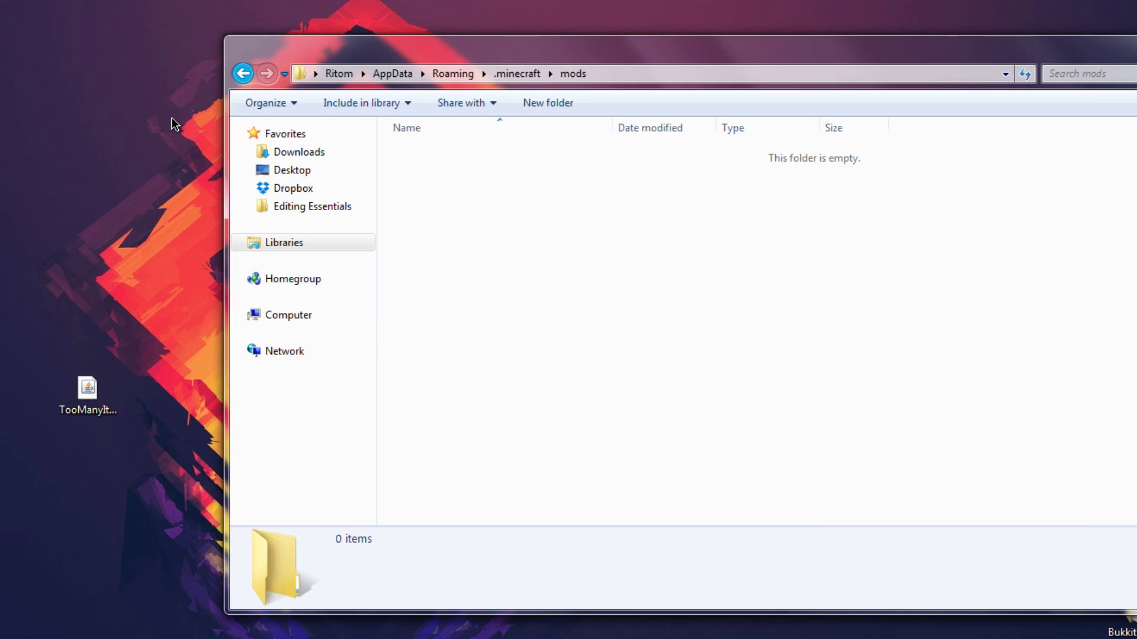
{"action": "left_click_drag", "start_coordinate": [93, 388], "coordinate": [540, 271]}
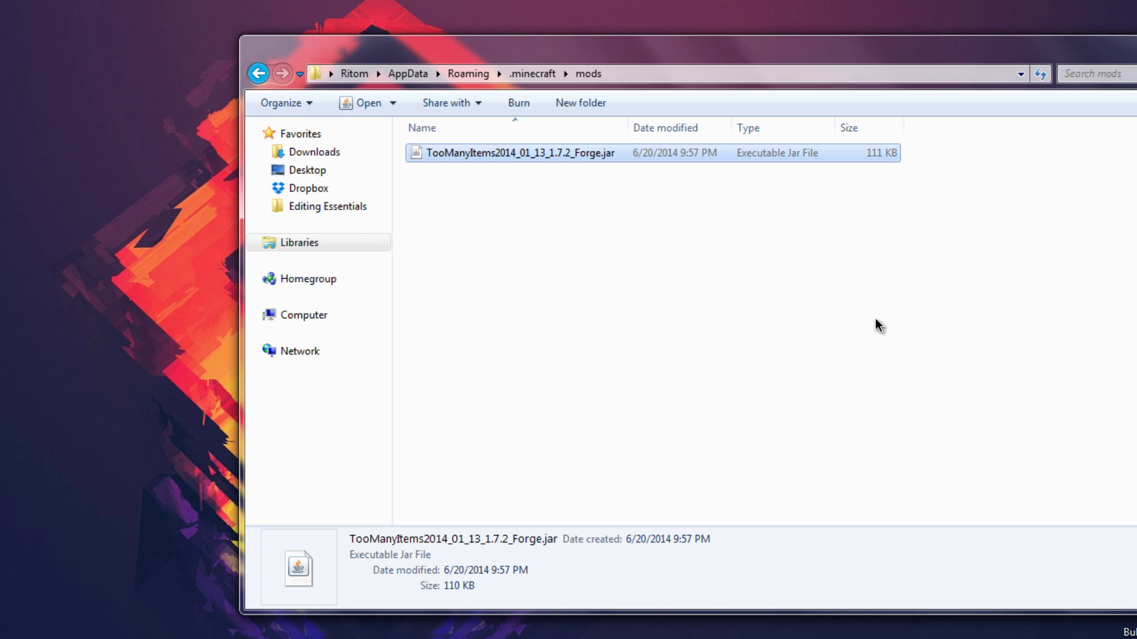
{"action": "left_click_drag", "start_coordinate": [771, 48], "coordinate": [533, 47]}
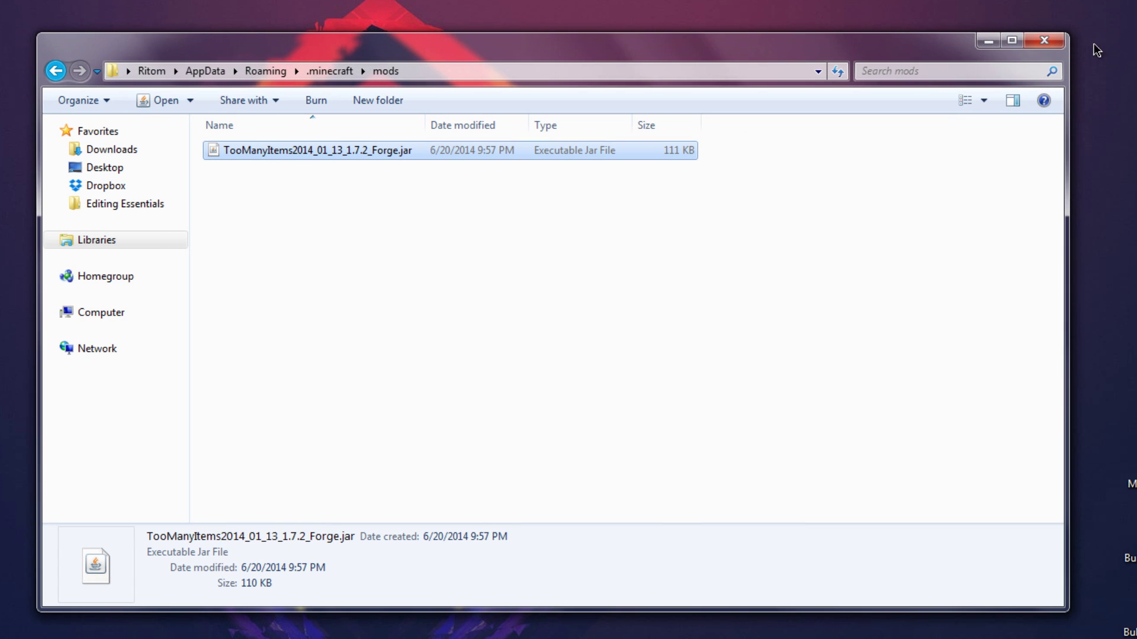
{"action": "left_click", "coordinate": [1041, 43]}
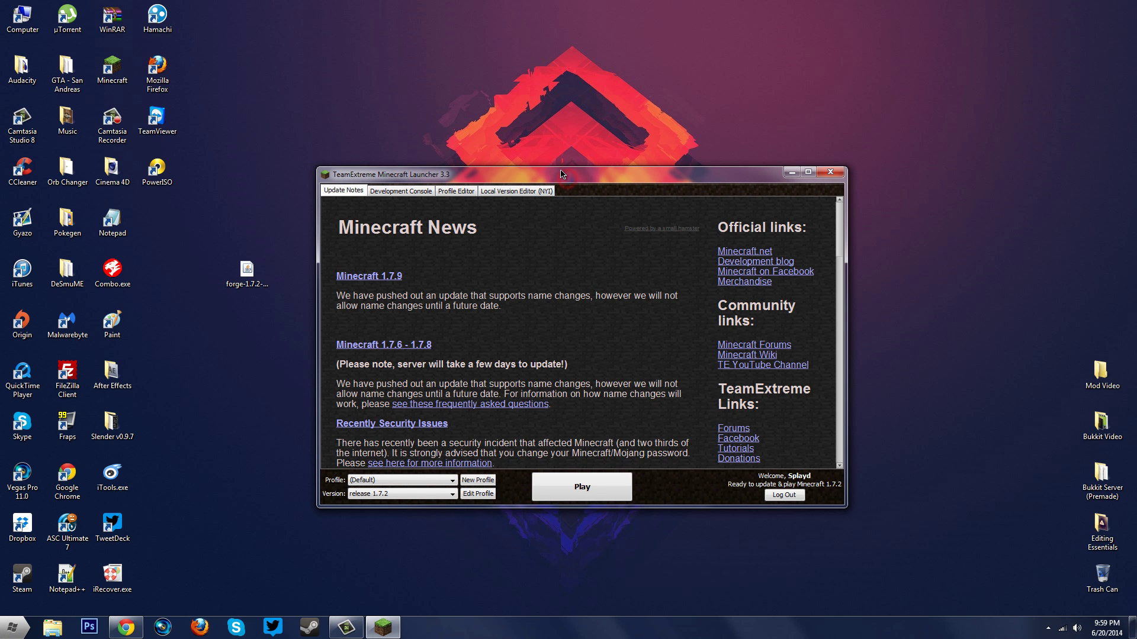
Edit the default launcher profile to use release 1.7.2-Forge10.12.2.1121, save the profile, and launch the game.
{"action": "left_click_drag", "start_coordinate": [562, 174], "coordinate": [554, 167]}
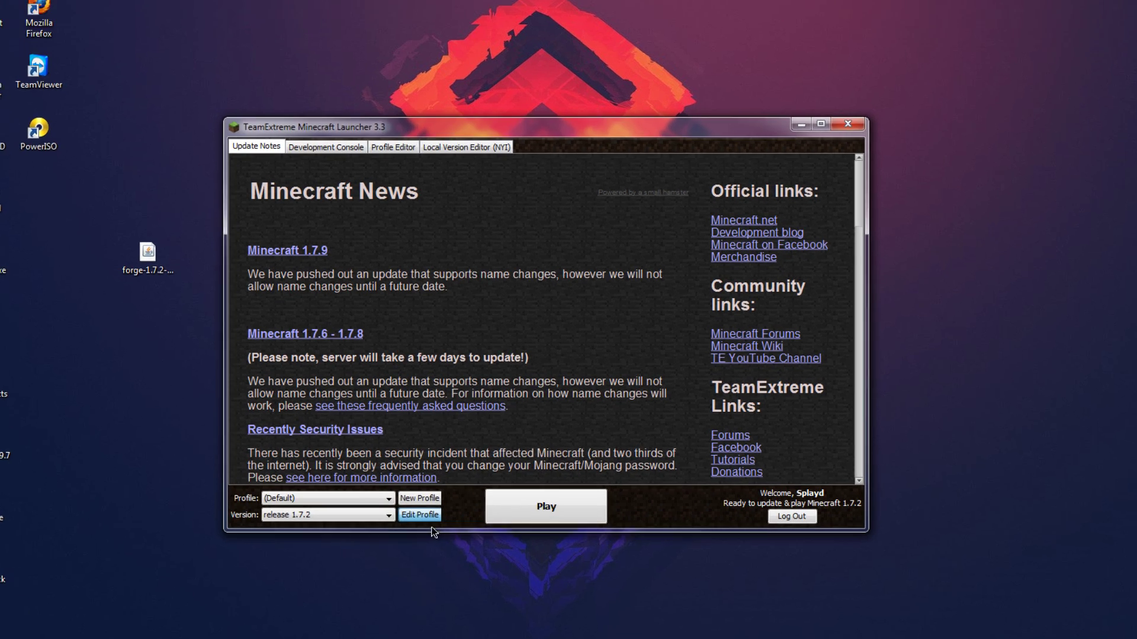
{"action": "left_click", "coordinate": [422, 516]}
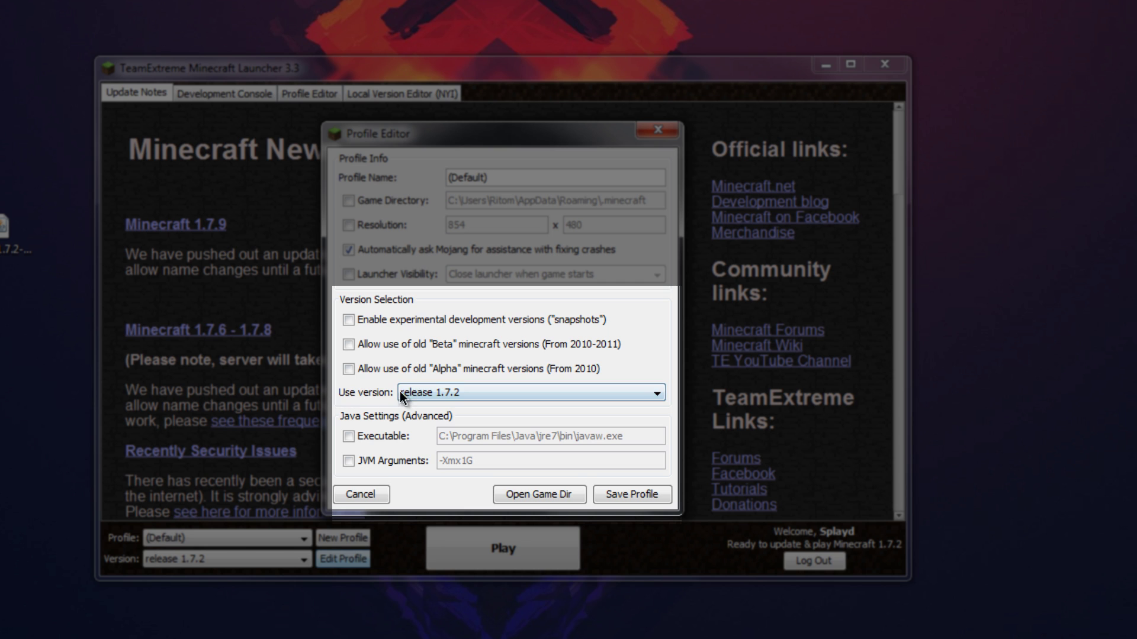
{"action": "left_click", "coordinate": [441, 391]}
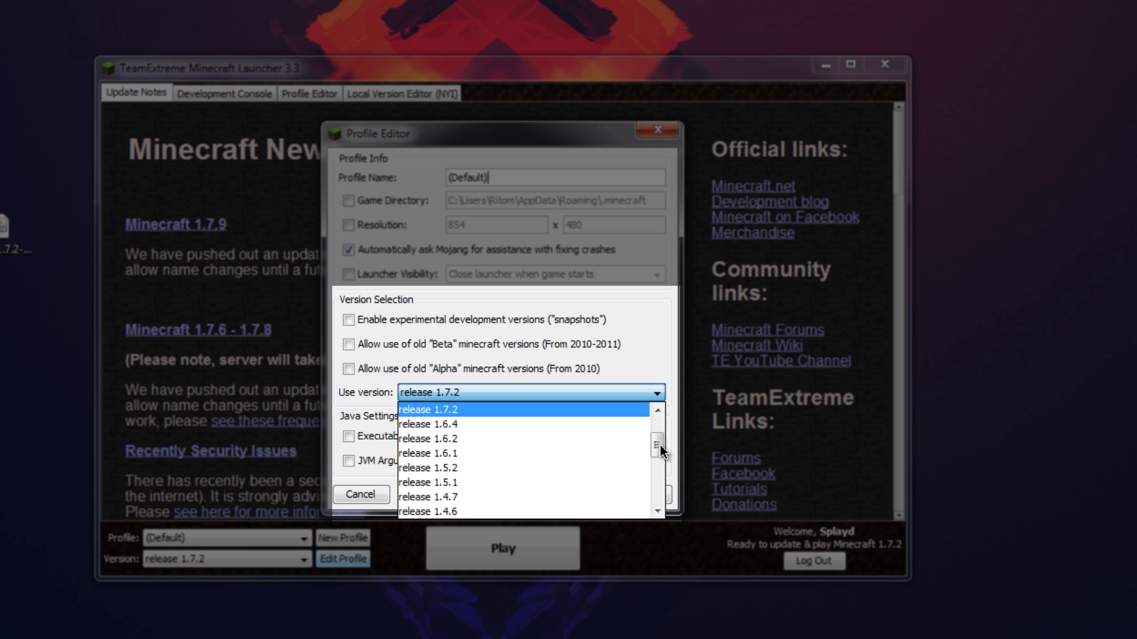
{"action": "left_click_drag", "start_coordinate": [660, 445], "coordinate": [653, 500]}
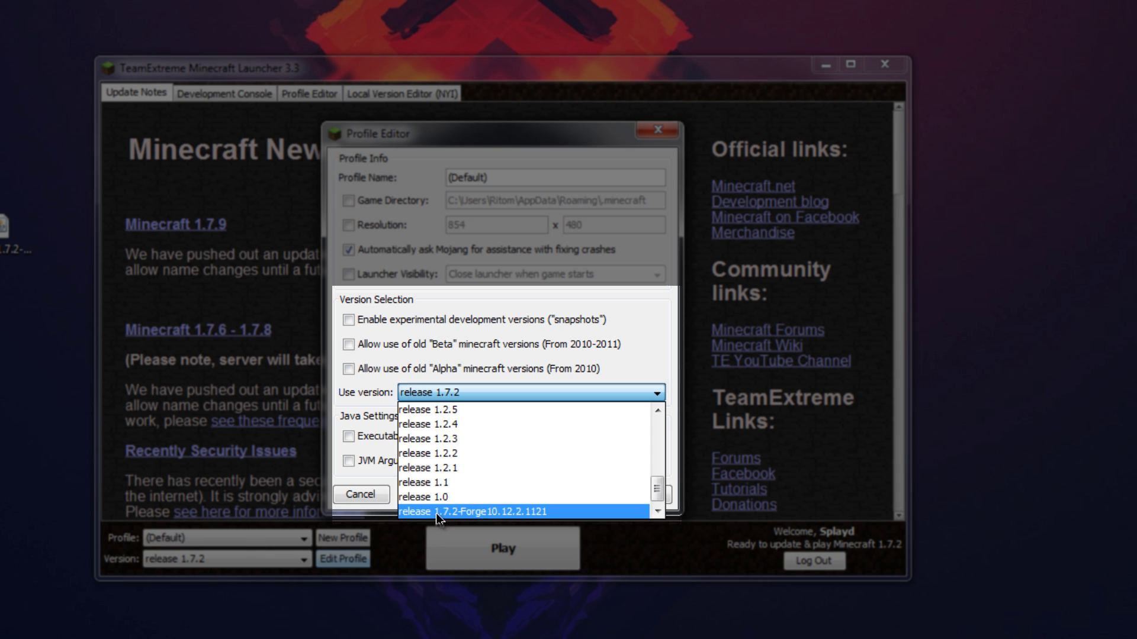
{"action": "left_click", "coordinate": [474, 509]}
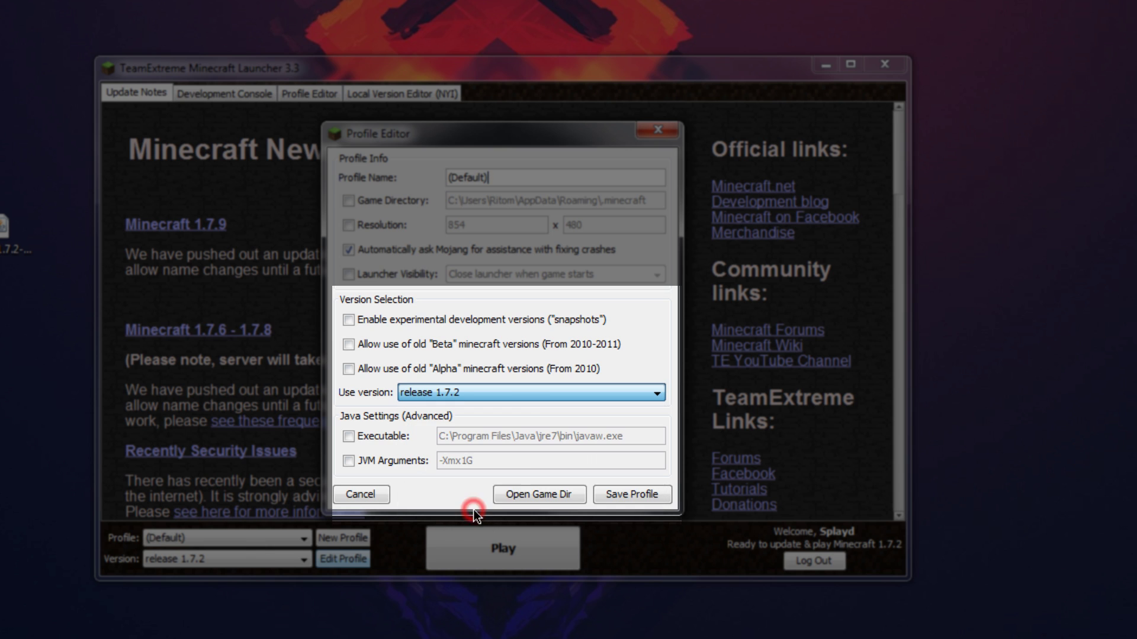
{"action": "left_click", "coordinate": [628, 495]}
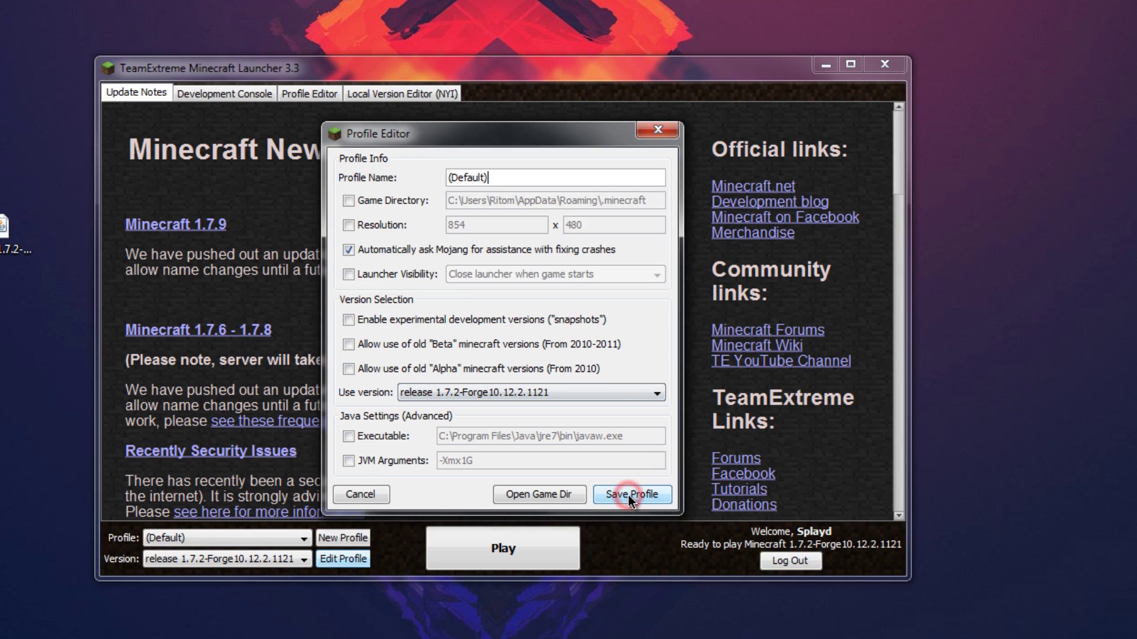
{"action": "left_click", "coordinate": [489, 547]}
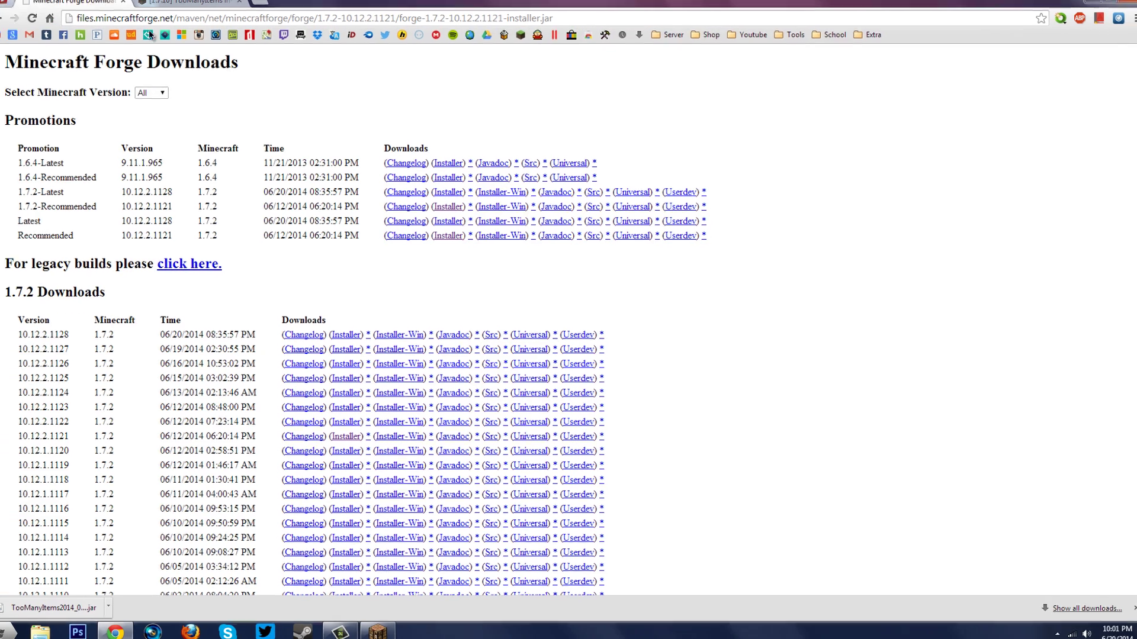
Examine the 1.7.2 promotion entries on the Minecraft Forge Downloads page in Chrome and dismiss the Windows color scheme prompt.
{"action": "left_click_drag", "start_coordinate": [36, 181], "coordinate": [84, 195]}
{"action": "left_click", "coordinate": [84, 195]}
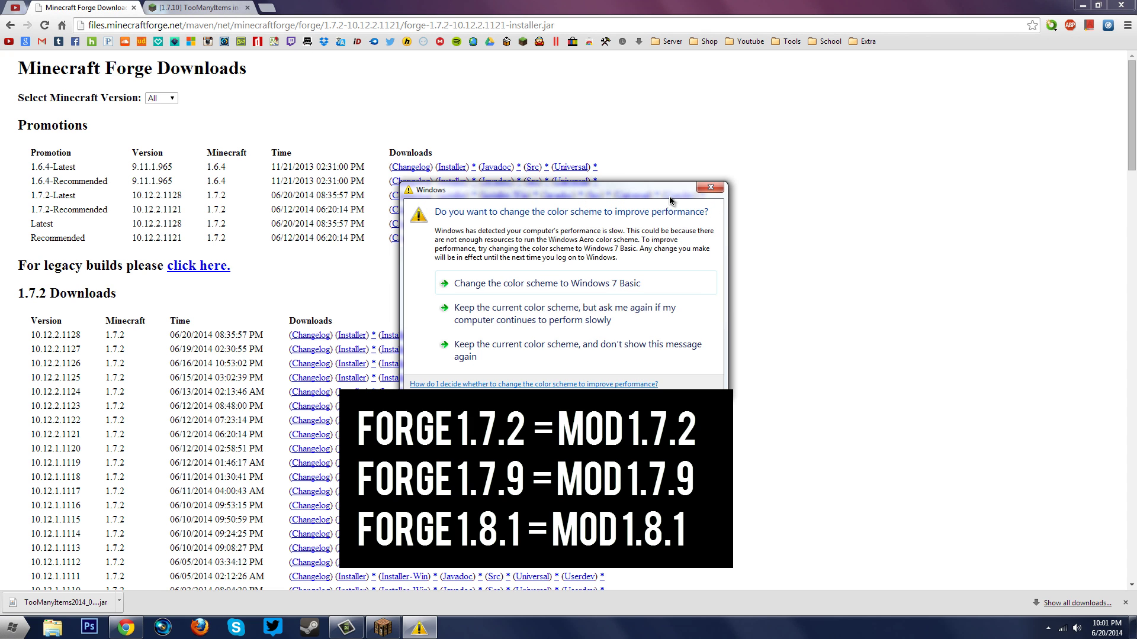
{"action": "left_click", "coordinate": [711, 188]}
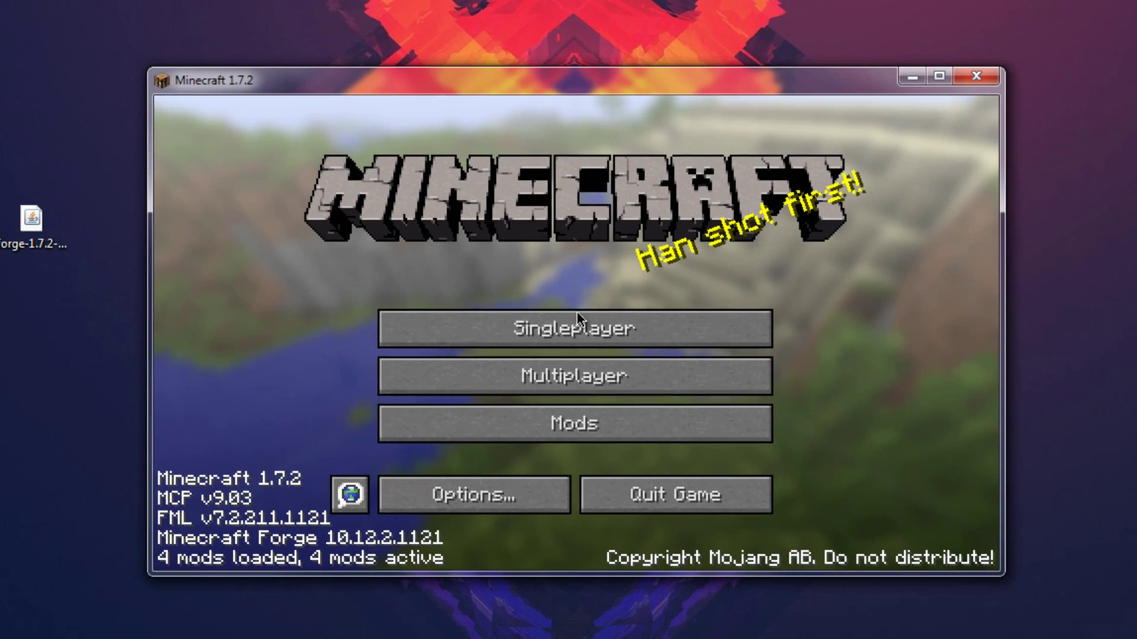
In Minecraft, load the existing single-player Survival Mode world and open the inventory to check the TooManyItems overlay.
{"action": "left_click", "coordinate": [576, 332]}
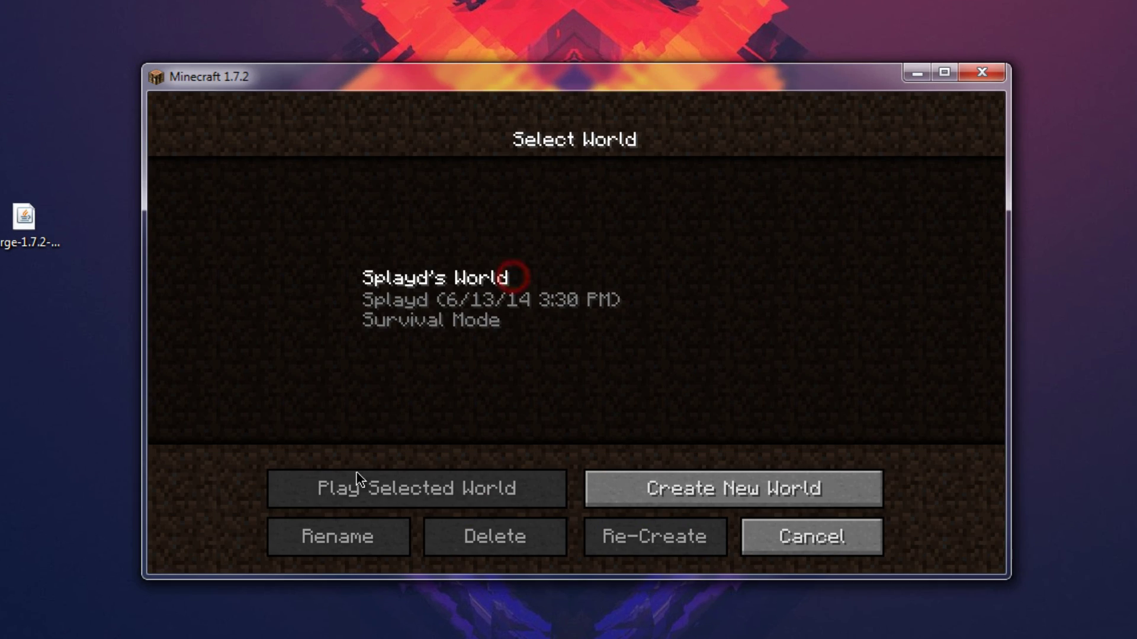
{"action": "left_click", "coordinate": [465, 305]}
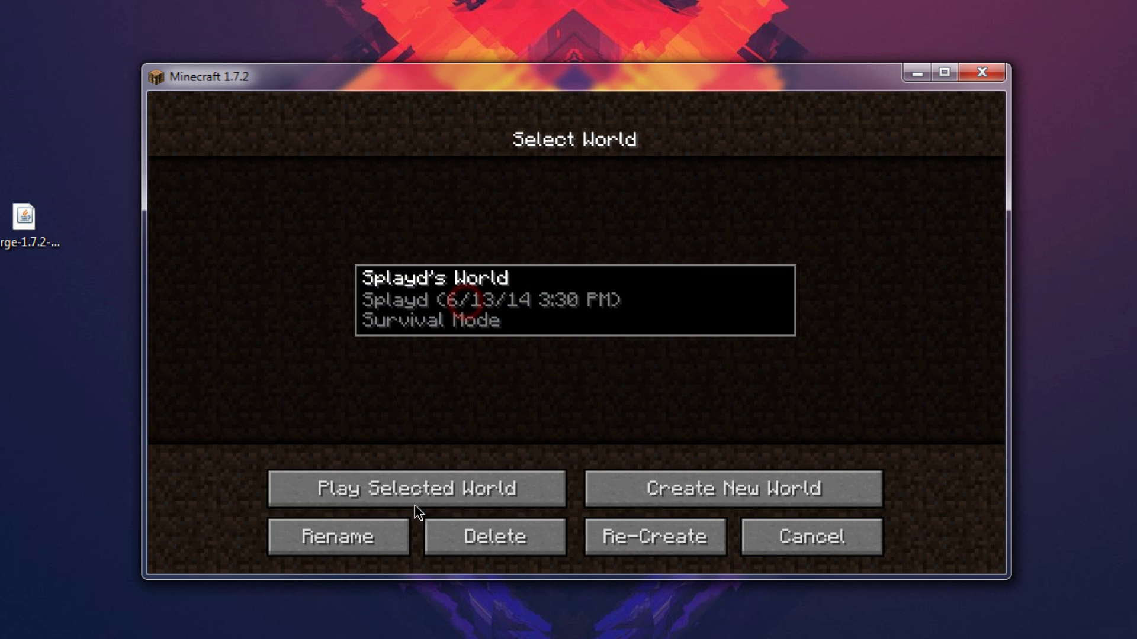
{"action": "left_click", "coordinate": [414, 490]}
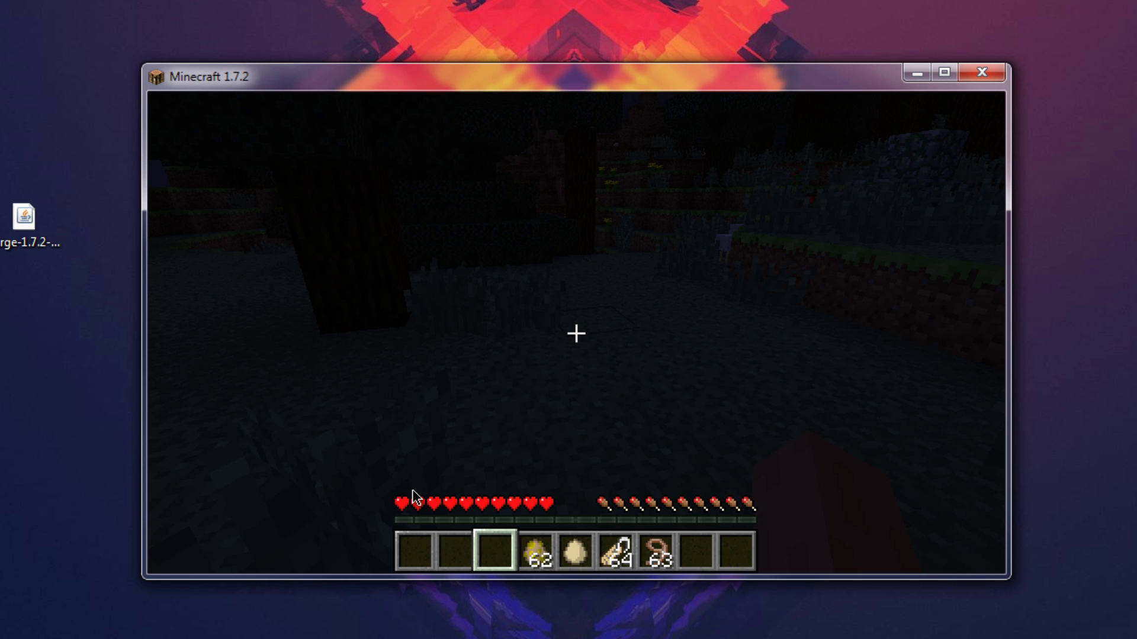
{"action": "key", "text": "e"}
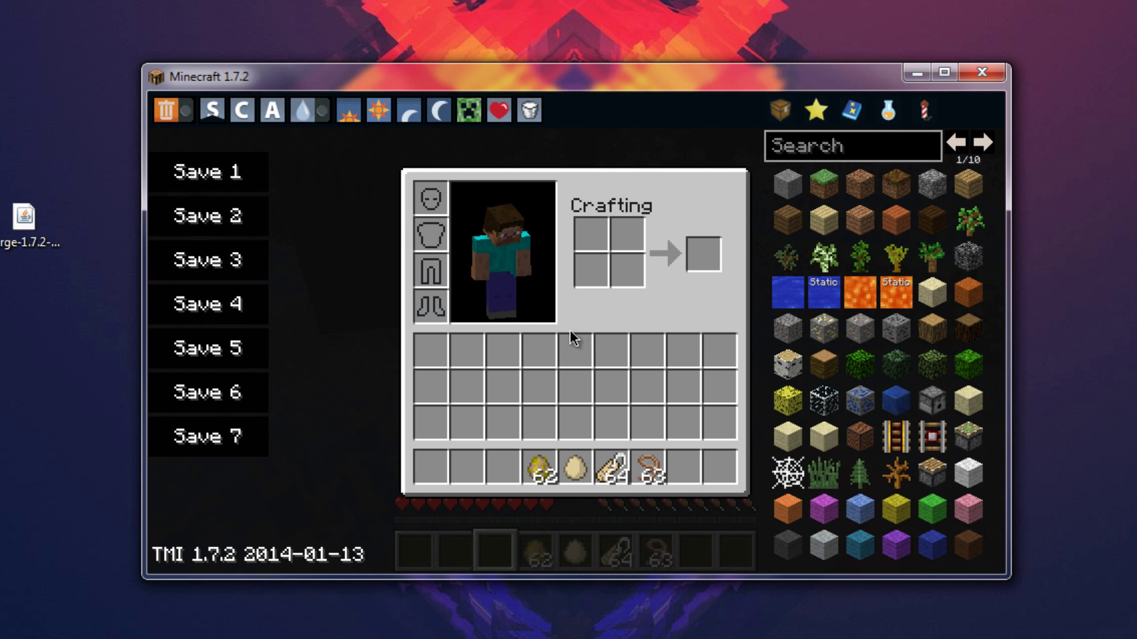